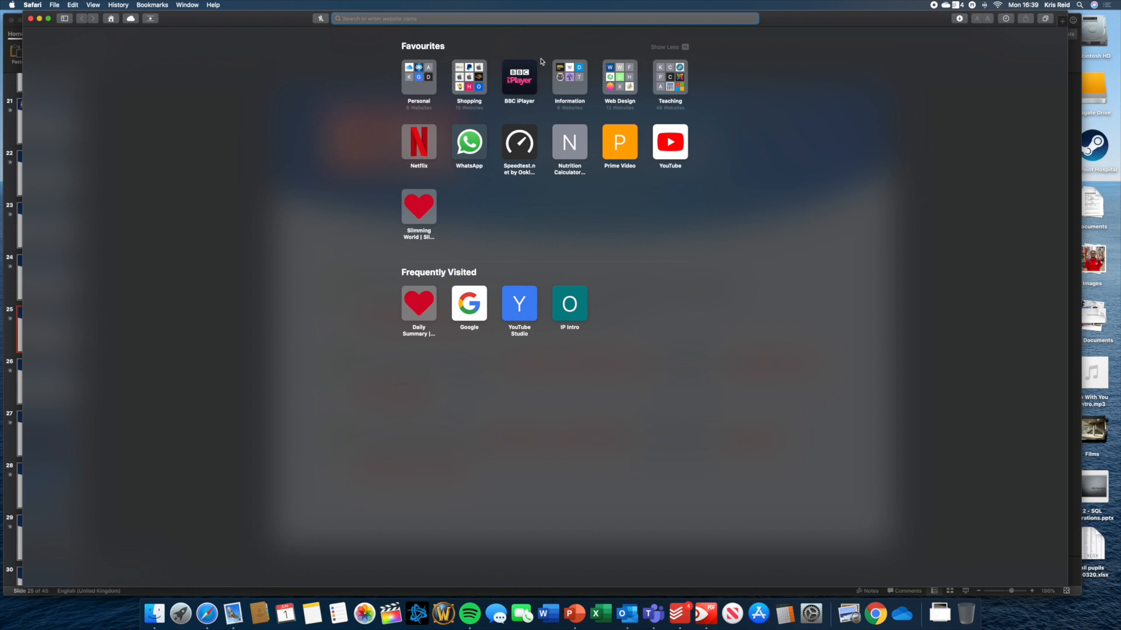
Go to sketchpad.app in Safari, trimming the autocompleted address suggestion.
type("sketchpad.onfastspring.com")
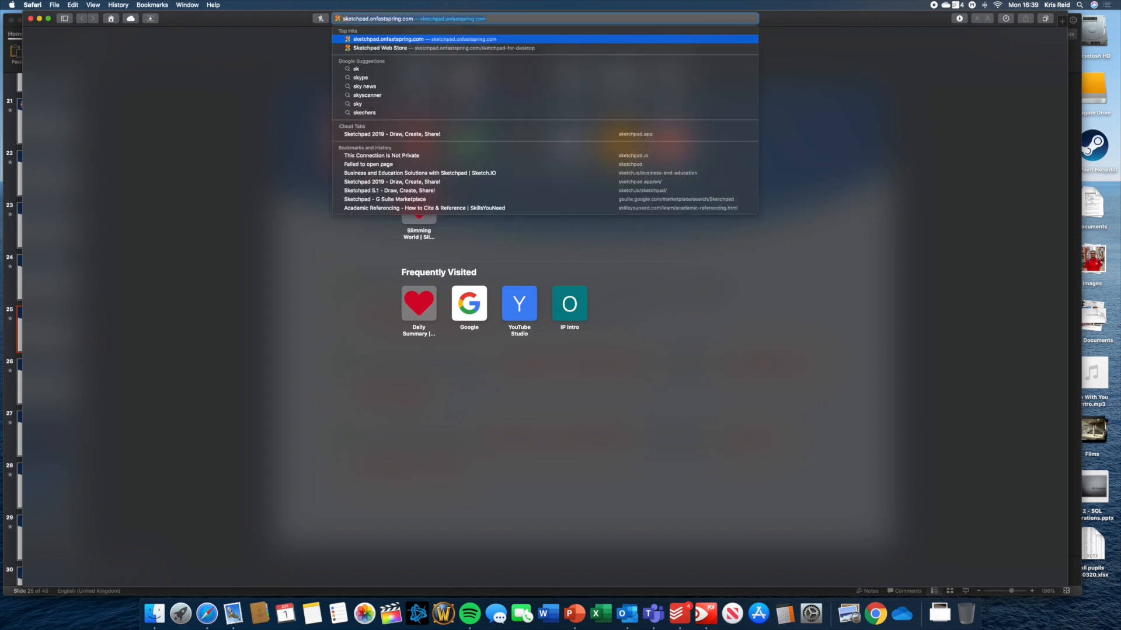
key("Right")
key("BackSpace")
key("BackSpace")
key("BackSpace")
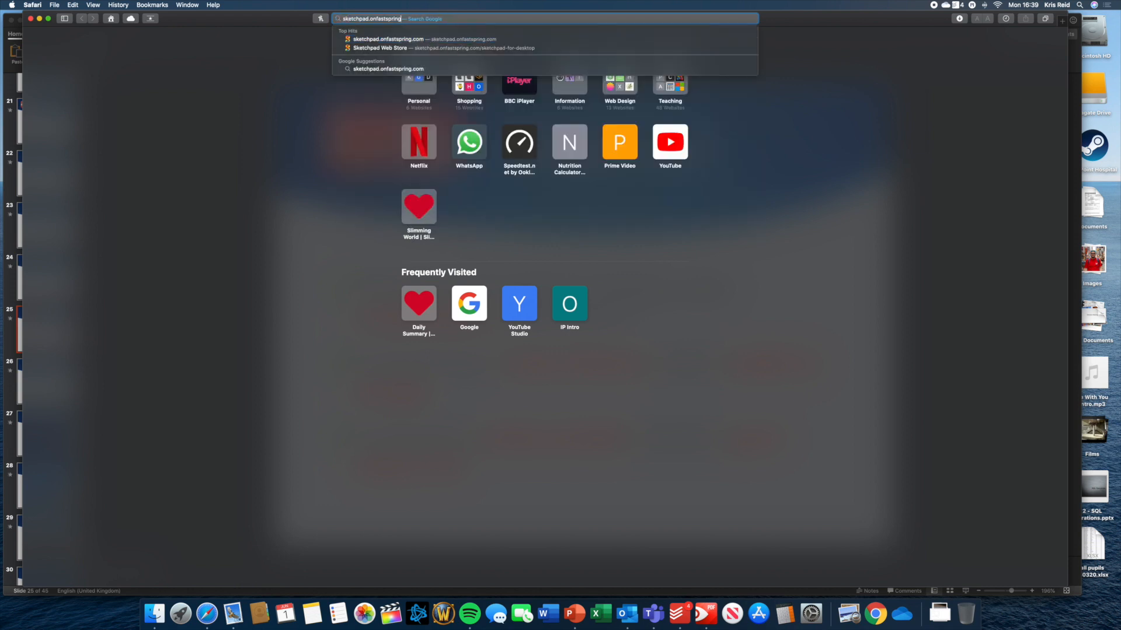
key("BackSpace")
key("BackSpace")
key("BackSpace")
key("BackSpace")
key("BackSpace")
key("BackSpace")
key("BackSpace")
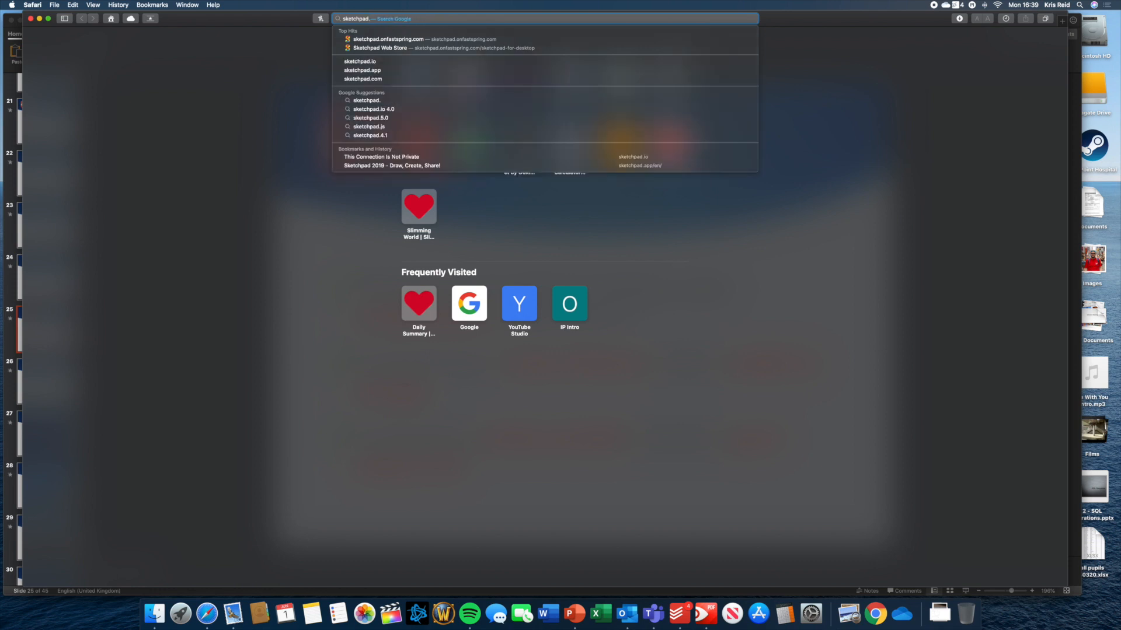
type("app")
key("Return")
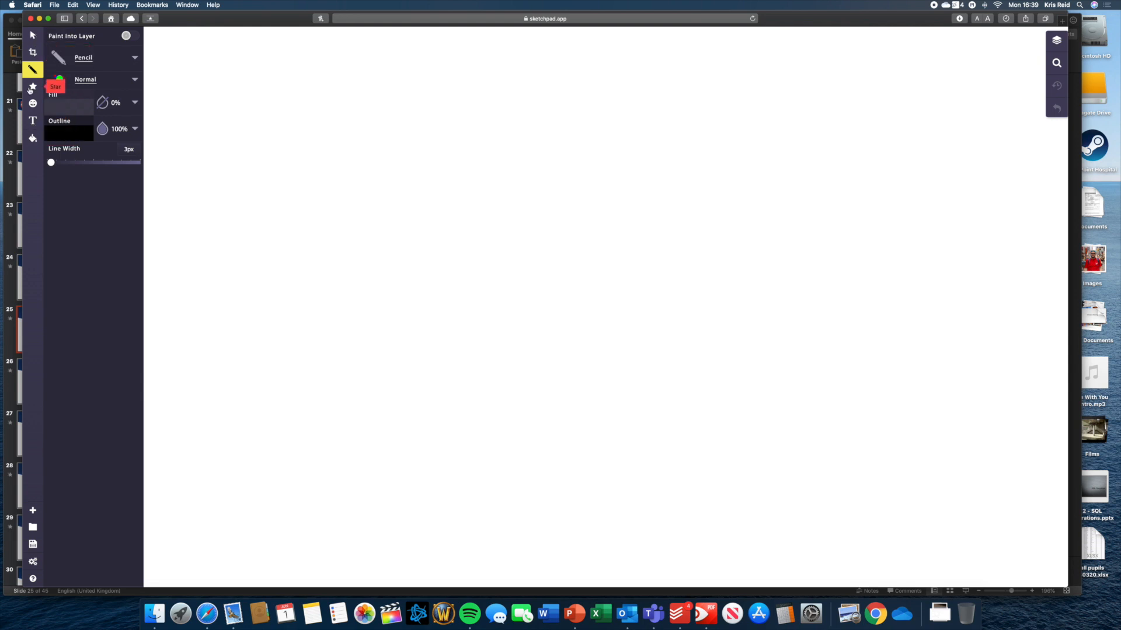
Switch to the shape tool and choose Rectangle as the shape type.
left_click(33, 89)
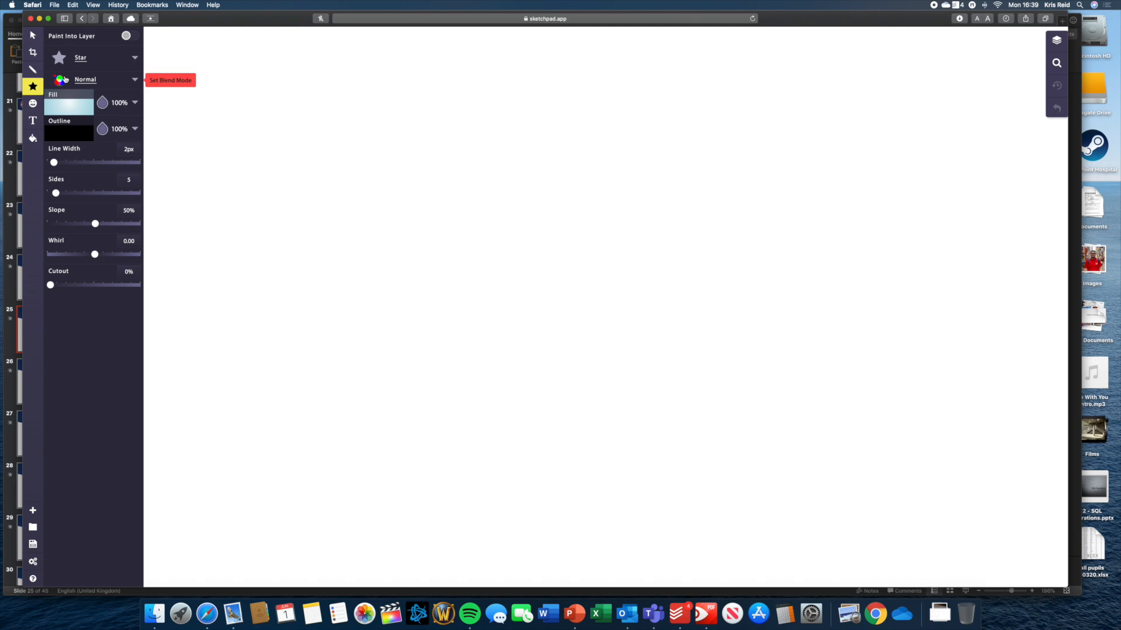
left_click(135, 58)
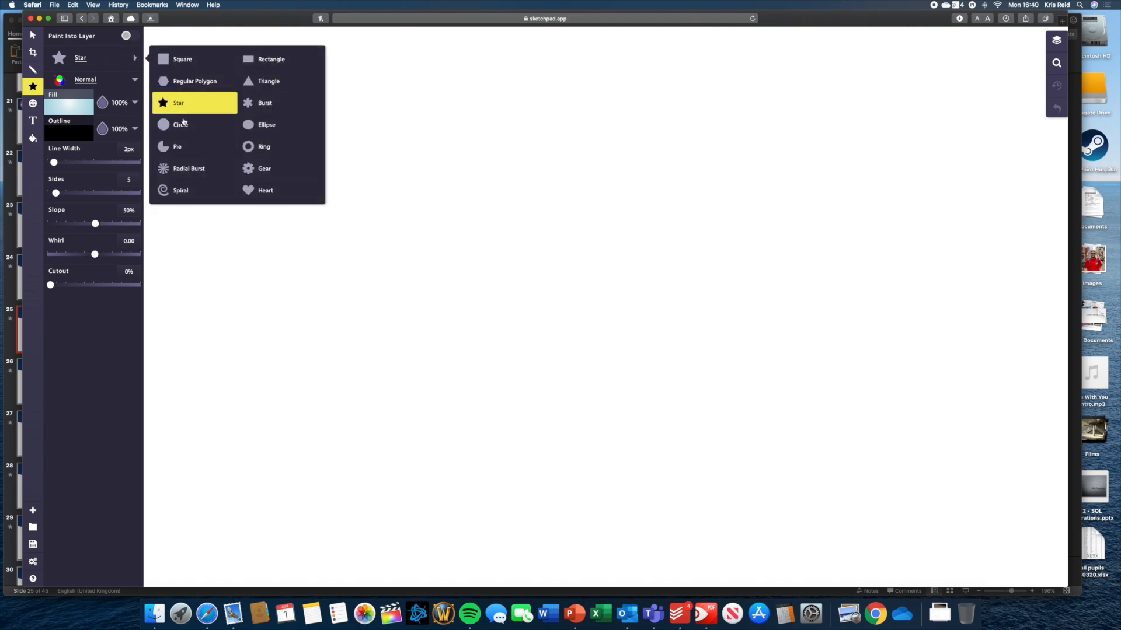
left_click(259, 60)
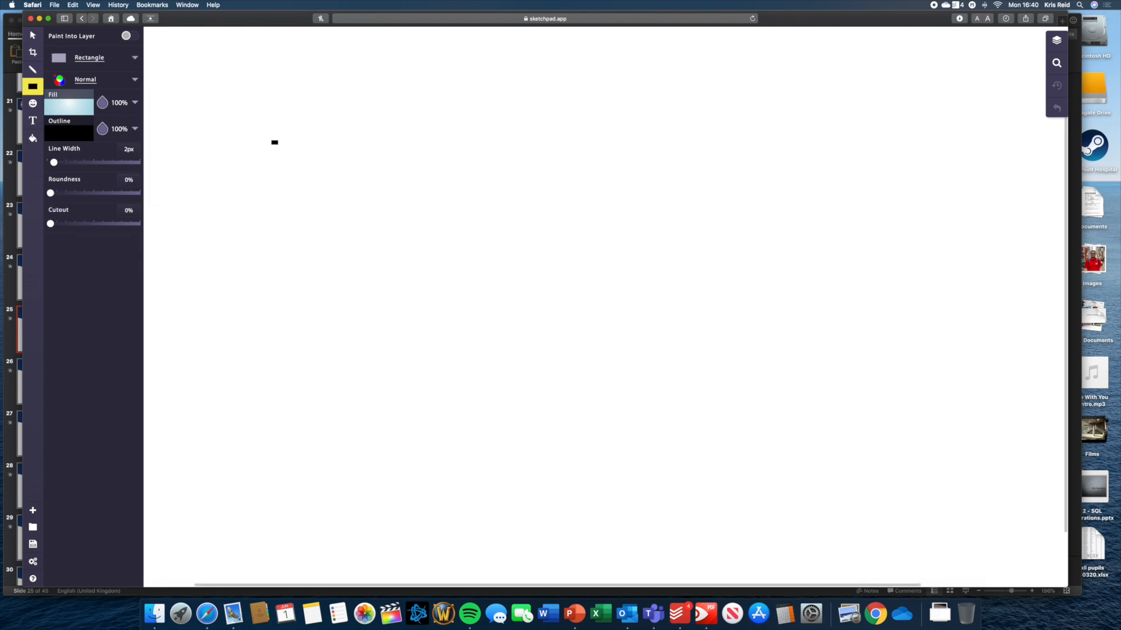
Preview several gradient and solid fill colours, settling on a white fill.
left_click(135, 104)
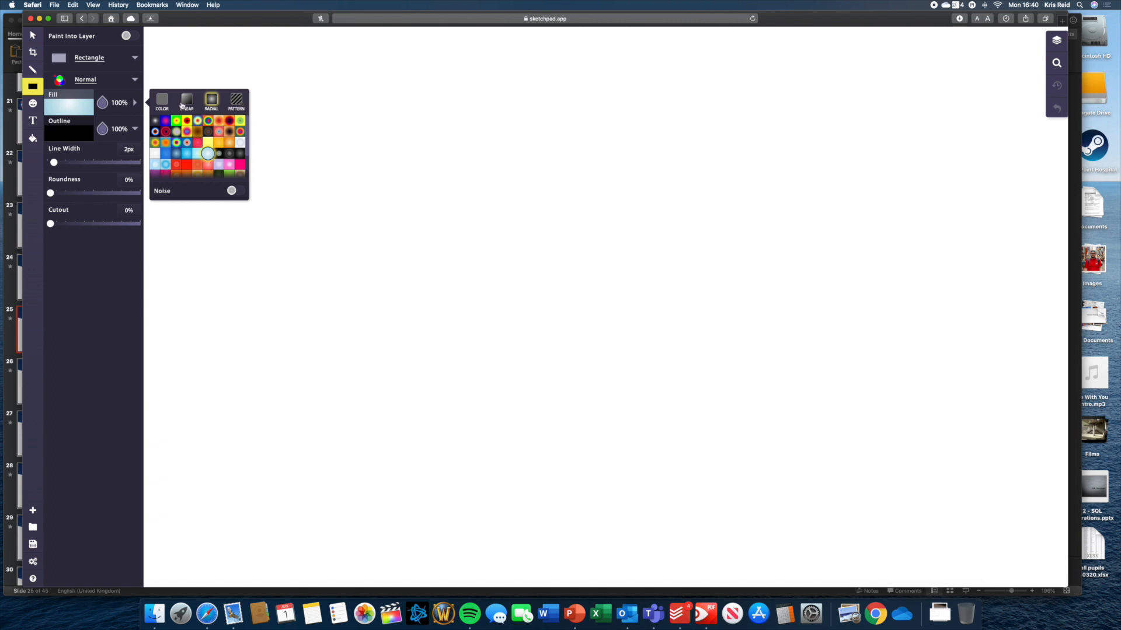
left_click(186, 103)
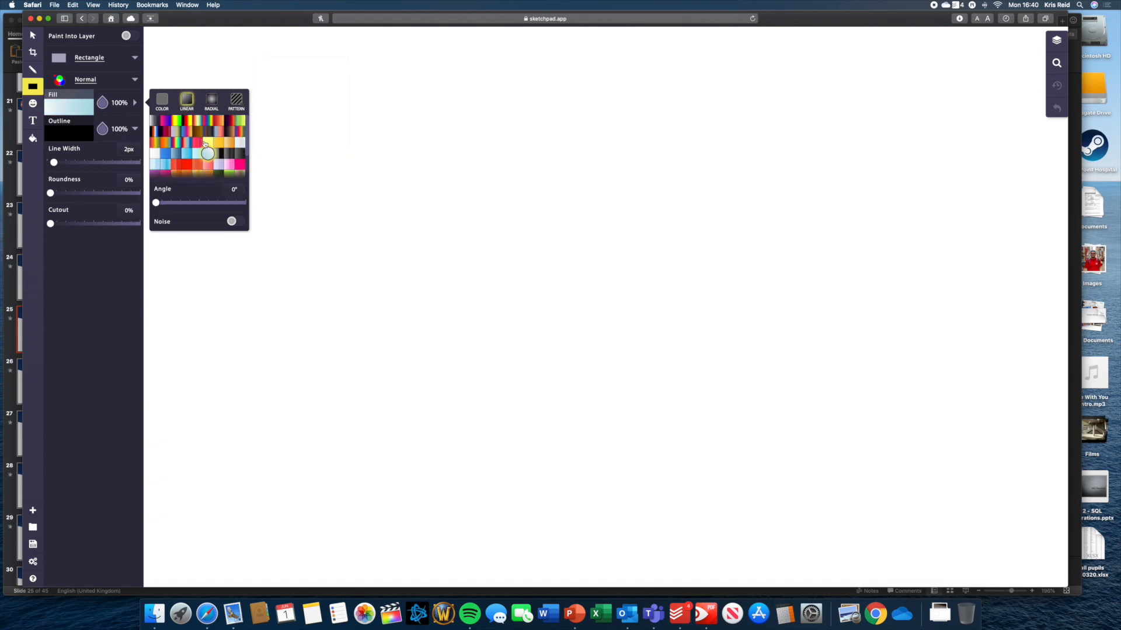
left_click(222, 156)
left_click(198, 154)
left_click(187, 153)
left_click(186, 142)
left_click(181, 133)
left_click(162, 103)
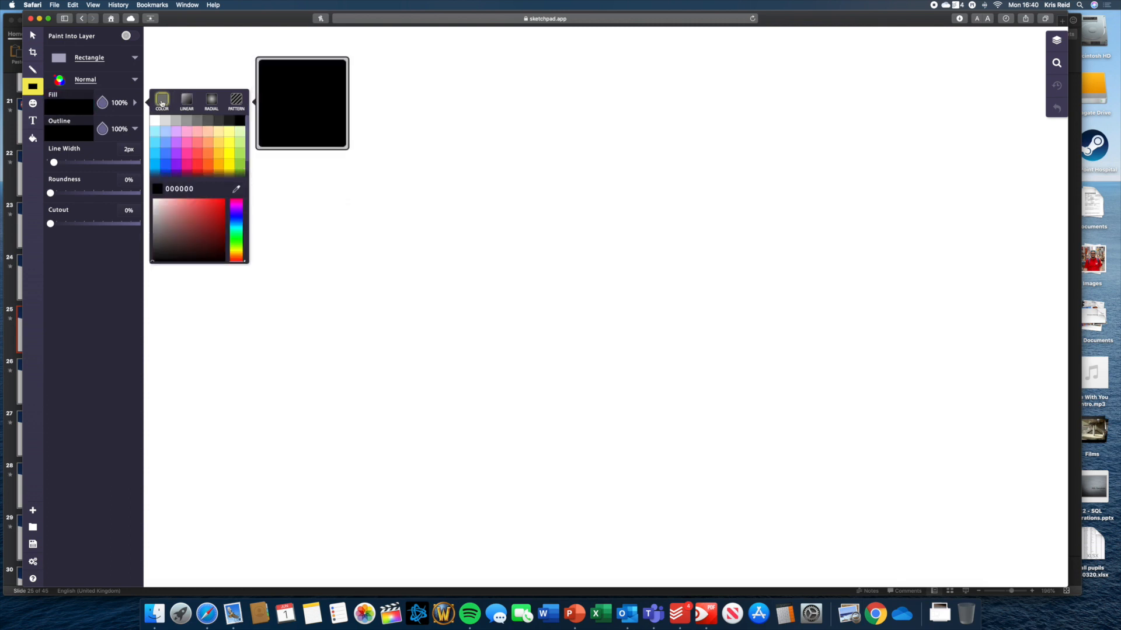
left_click(208, 150)
left_click(207, 120)
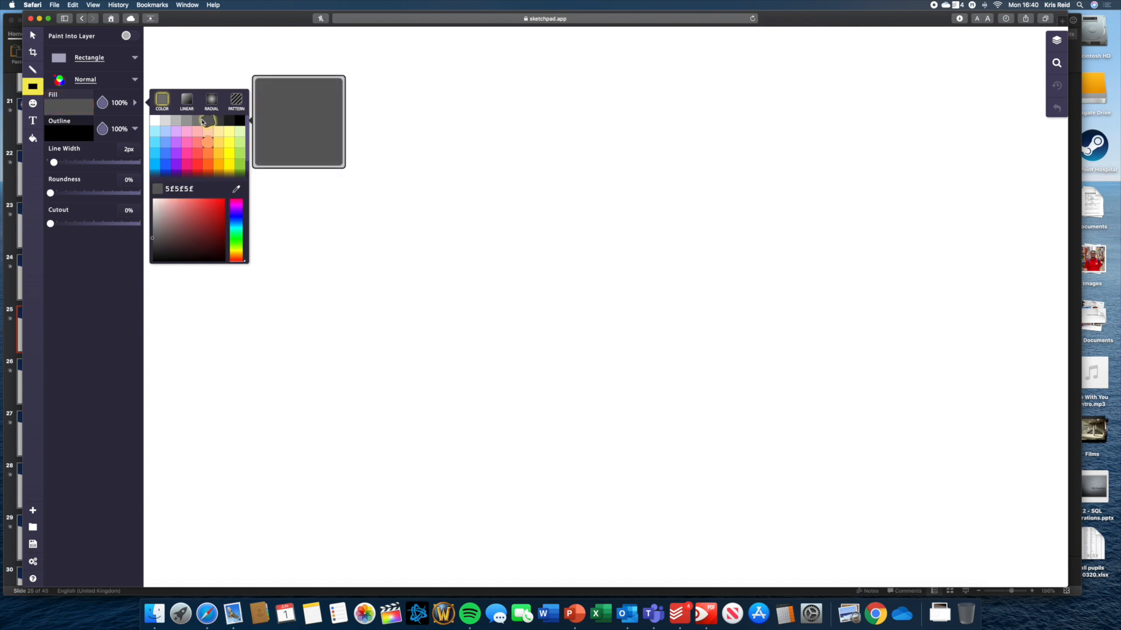
left_click(185, 121)
left_click(166, 122)
left_click(156, 121)
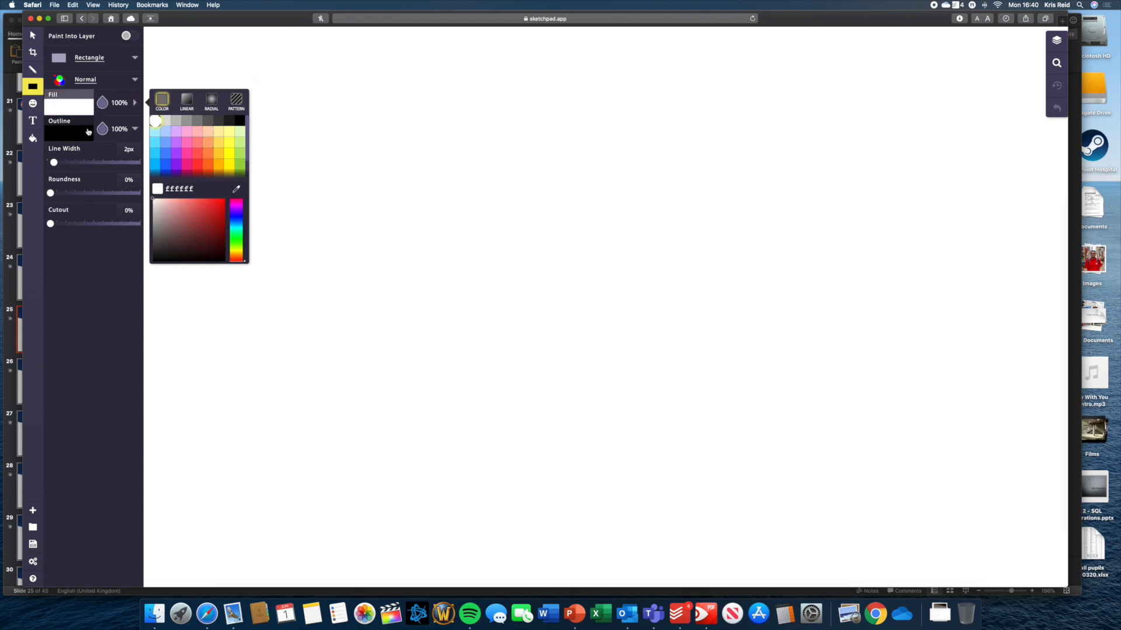
Make new shapes' fill fully transparent, at 0% opacity.
left_click(95, 297)
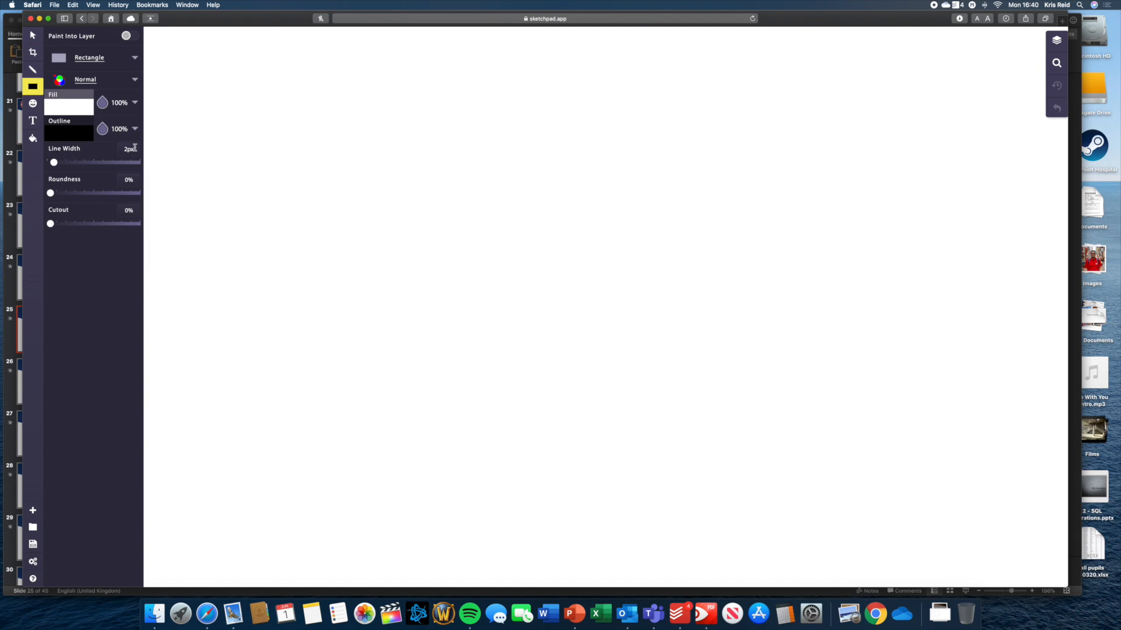
left_click(135, 103)
left_click(135, 103)
left_click(135, 104)
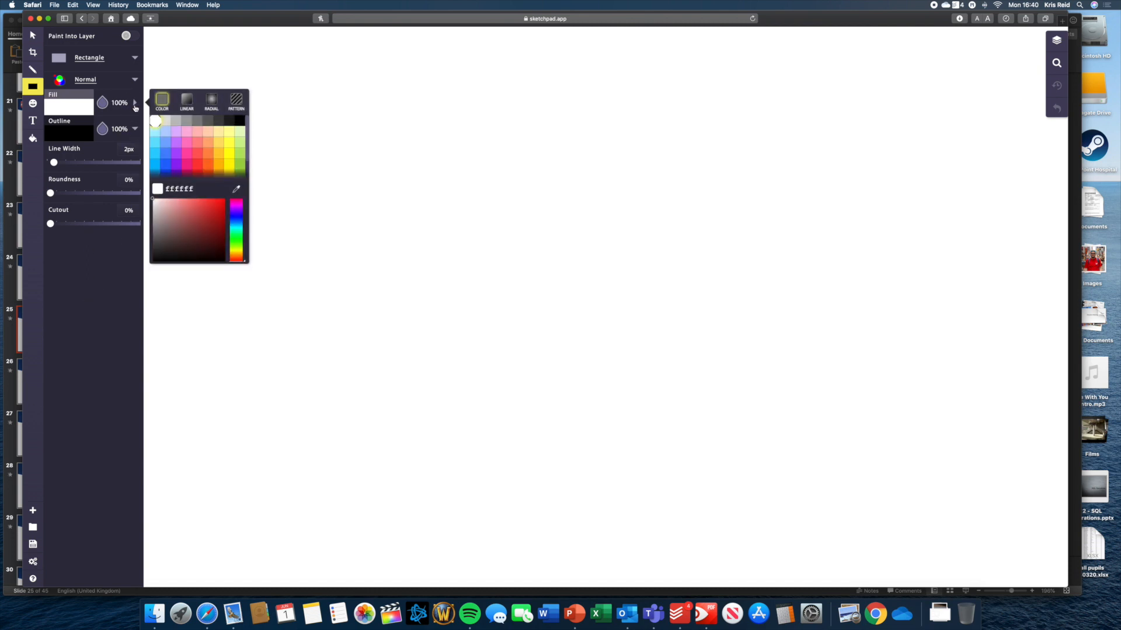
left_click(135, 103)
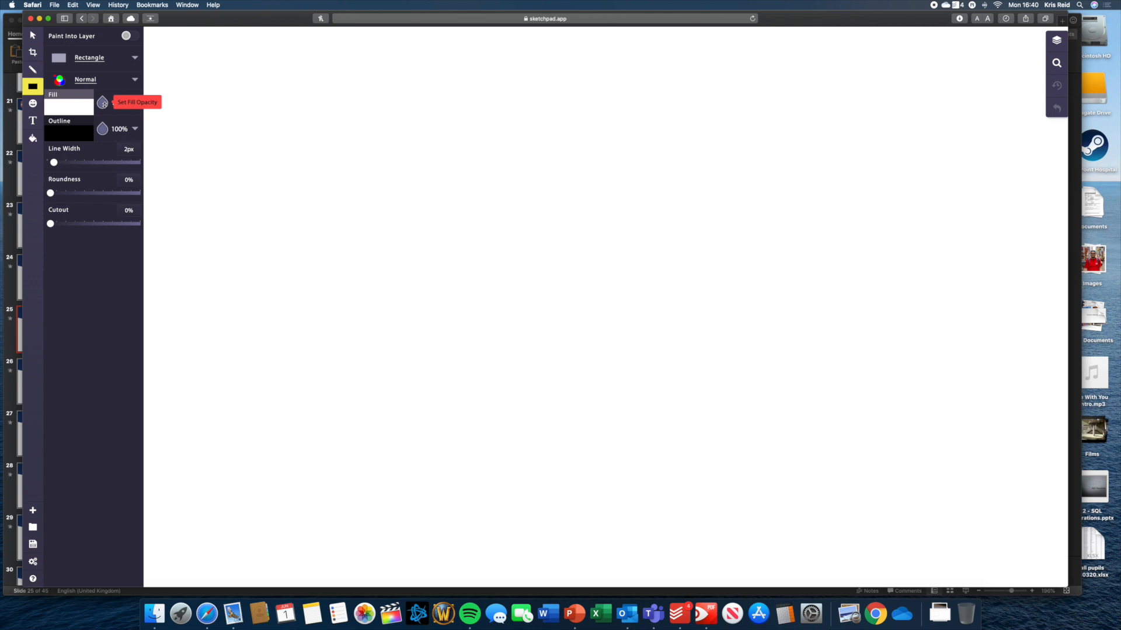
left_click(103, 103)
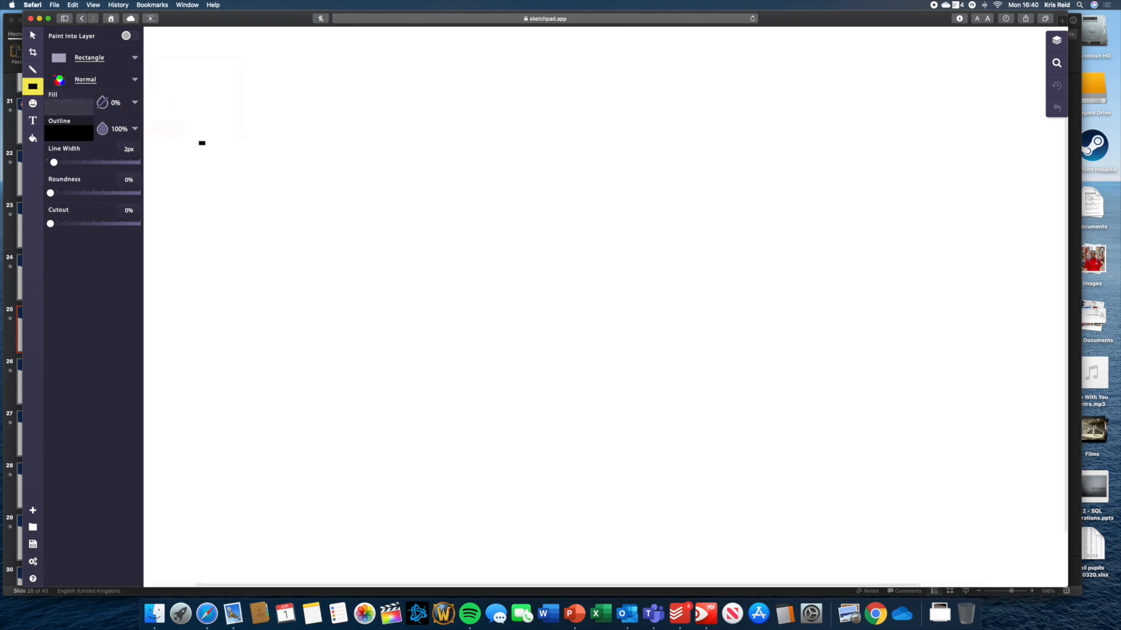
Draw a large centred rectangle, then a tall narrow one jutting past its right edge.
left_click_drag(308, 117, 585, 327)
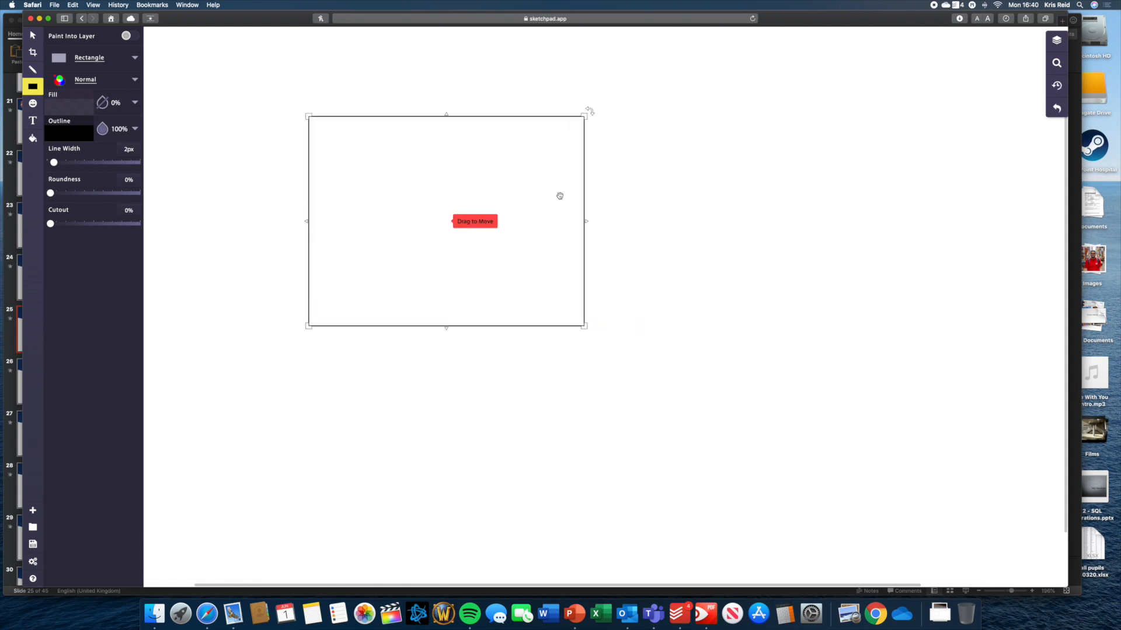
mouse_move(464, 208)
left_mouse_down()
mouse_move(599, 232)
mouse_move(585, 247)
left_mouse_up()
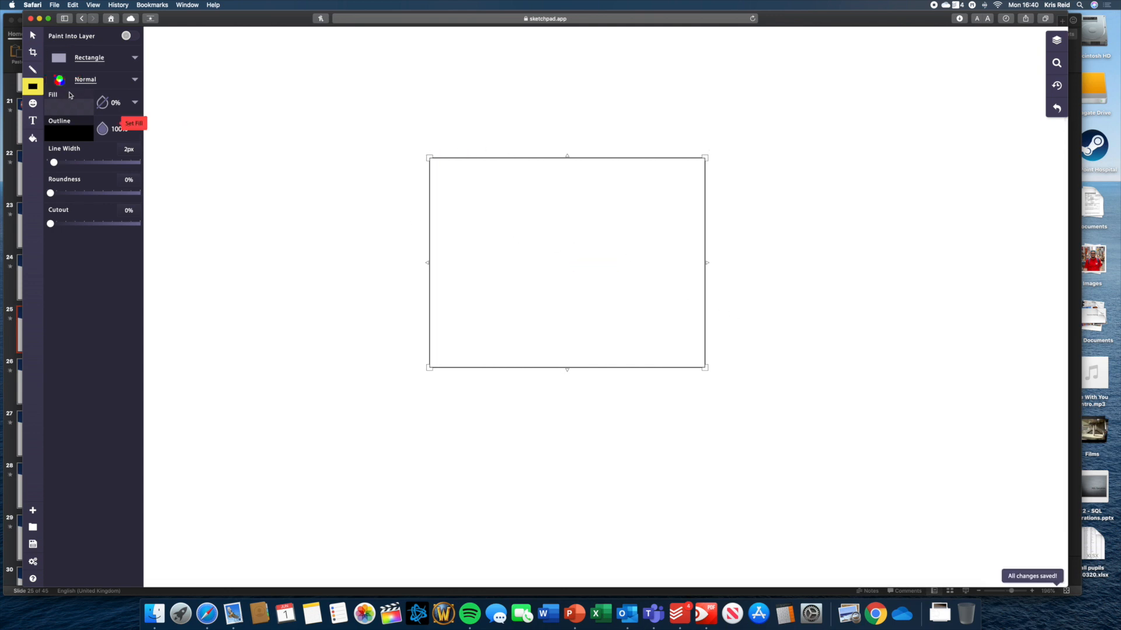
left_click(82, 58)
left_click(281, 58)
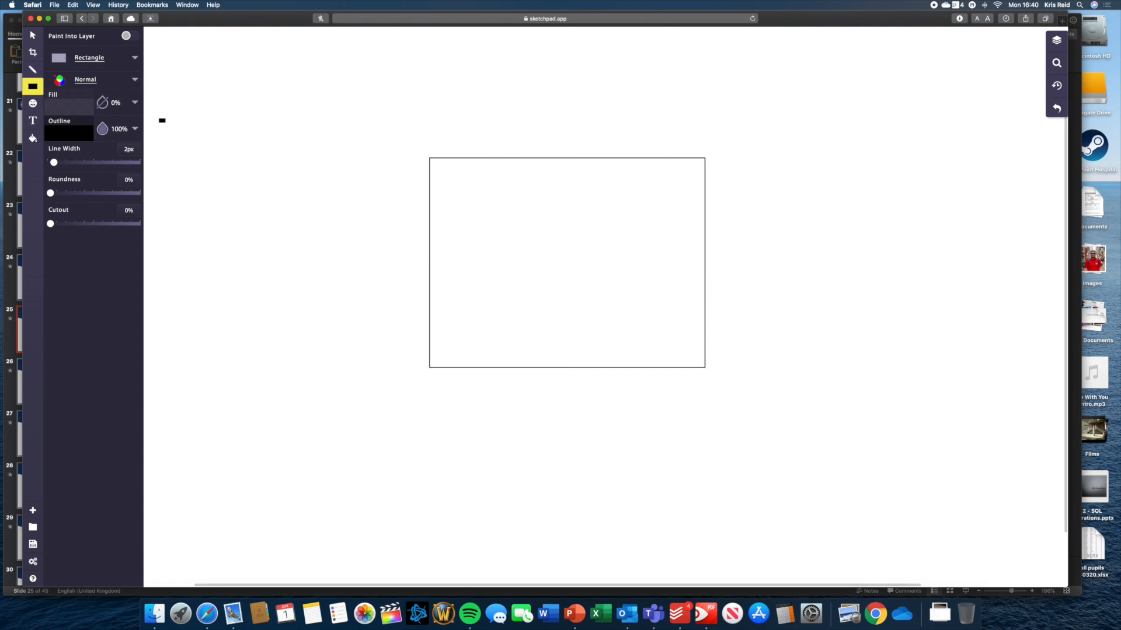
mouse_move(636, 160)
left_mouse_down()
mouse_move(701, 193)
mouse_move(691, 347)
mouse_move(677, 344)
mouse_move(701, 365)
left_mouse_up()
mouse_move(671, 257)
left_mouse_down()
mouse_move(722, 256)
mouse_move(709, 257)
left_mouse_up()
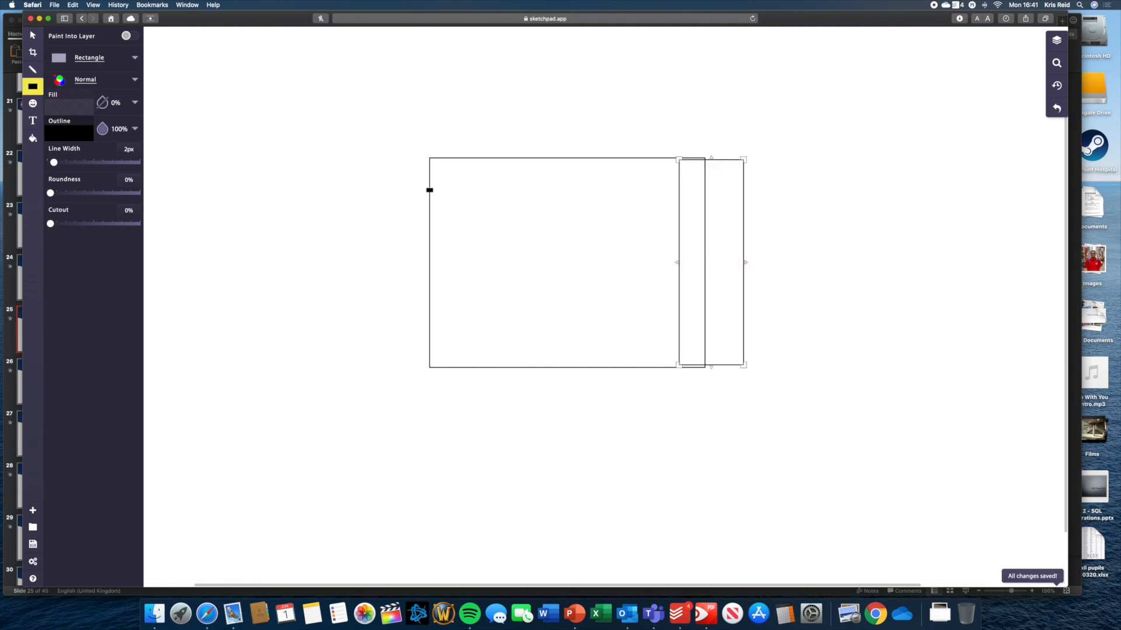
left_click(338, 208)
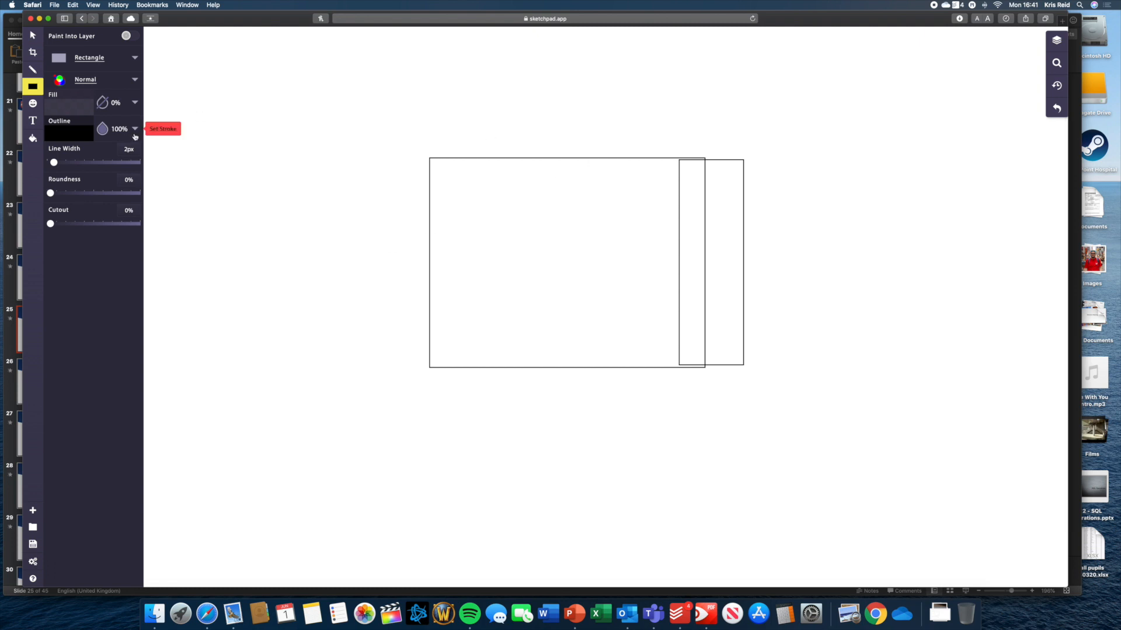
Draw a small outlined circle on the large rectangle's top-left corner.
left_click(124, 59)
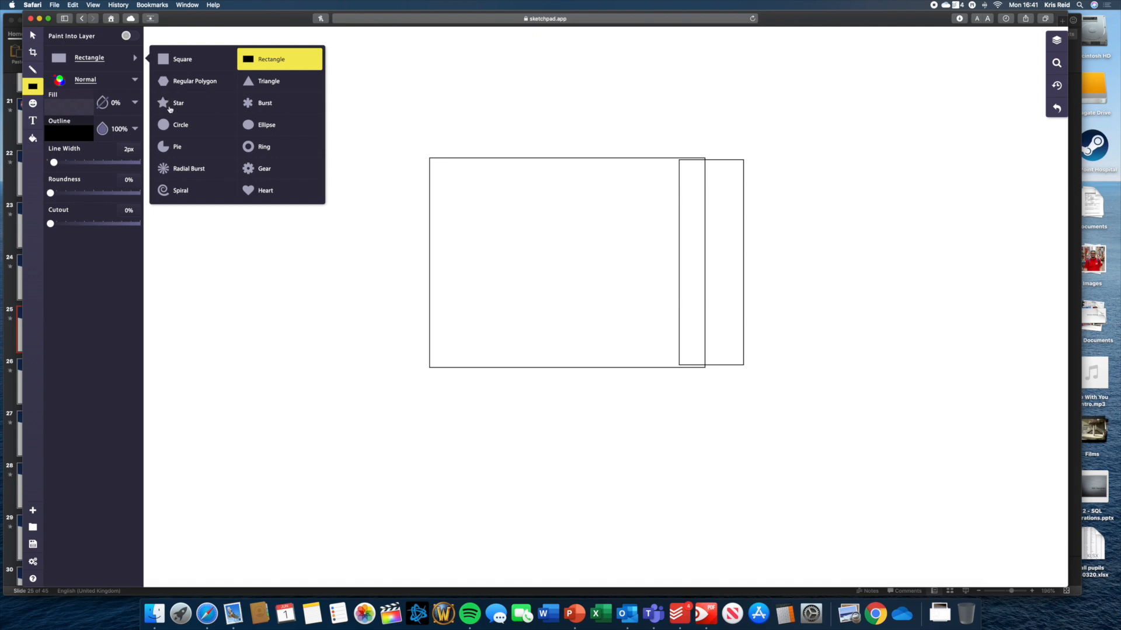
left_click(178, 126)
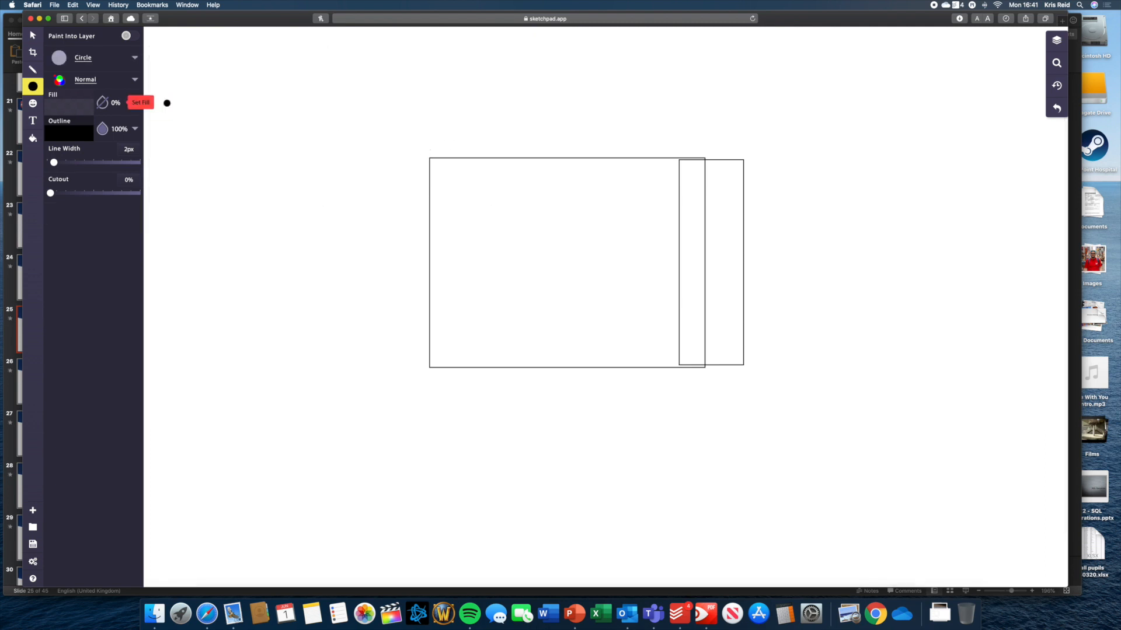
mouse_move(414, 146)
left_mouse_down()
mouse_move(456, 171)
mouse_move(454, 183)
left_mouse_up()
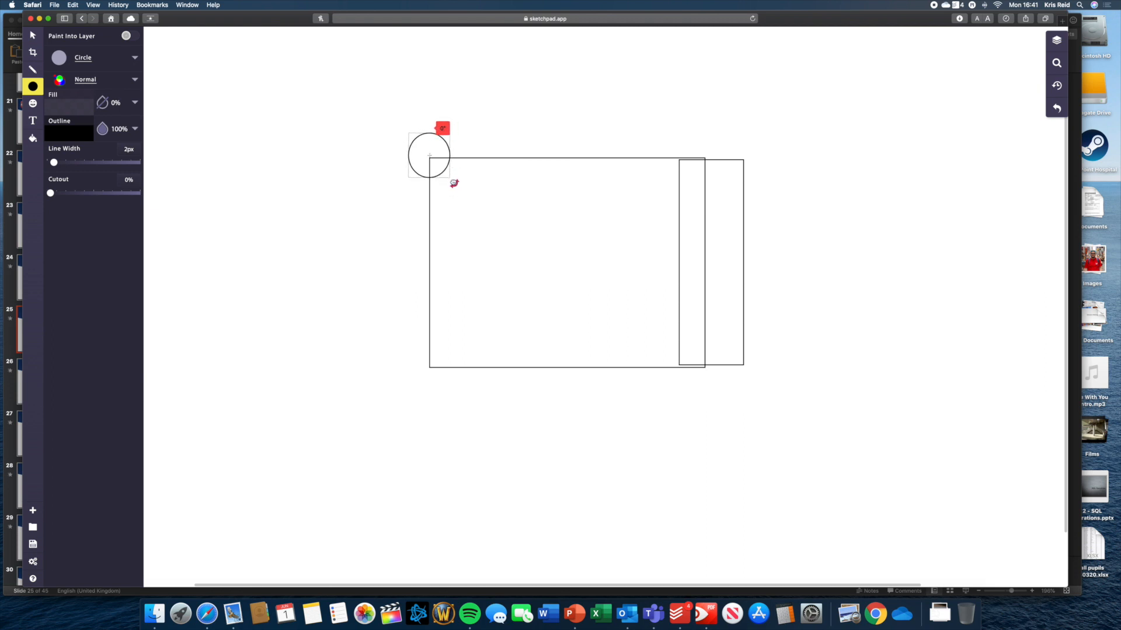
left_click(386, 212)
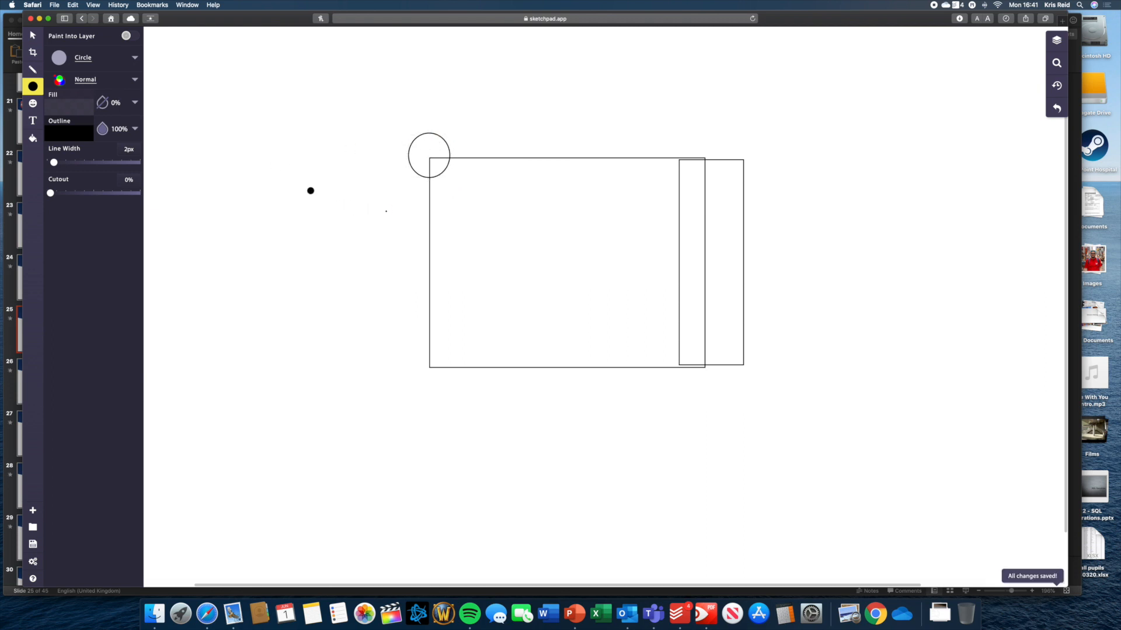
Select and delete the stray tiny dot left of the rectangle.
left_click(32, 35)
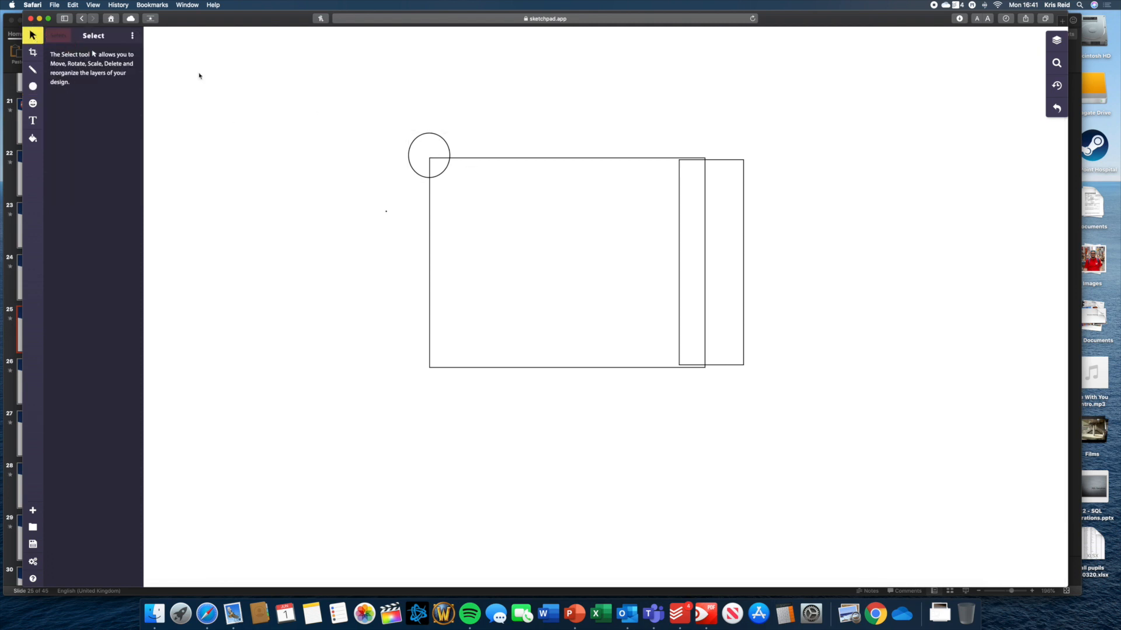
left_click(429, 147)
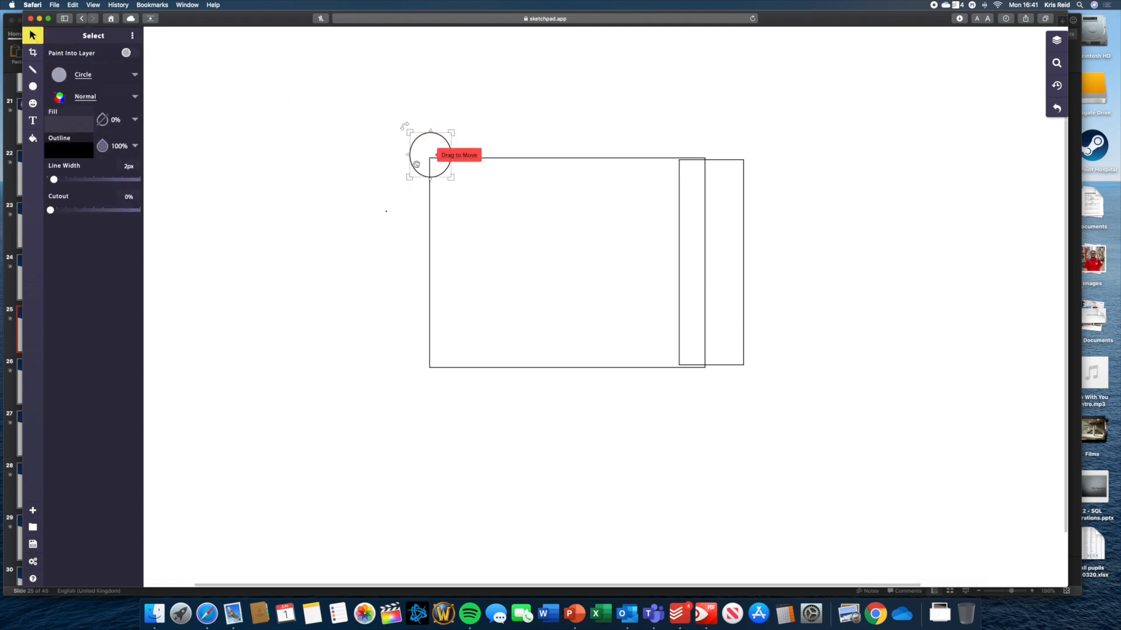
left_click(386, 213)
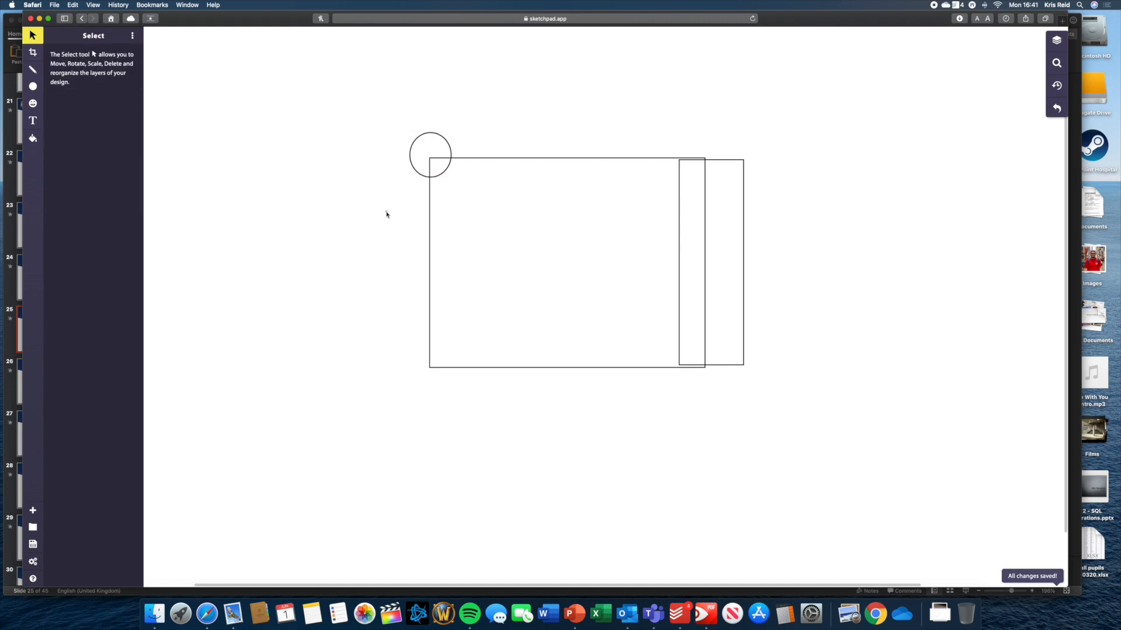
left_click_drag(381, 205, 396, 226)
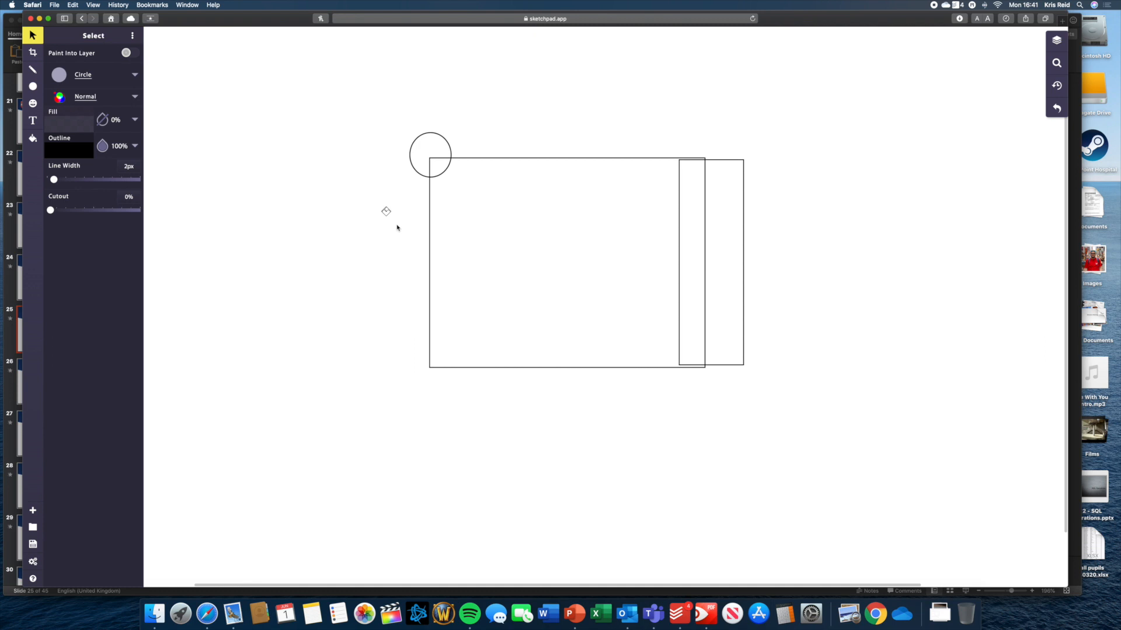
key("Delete")
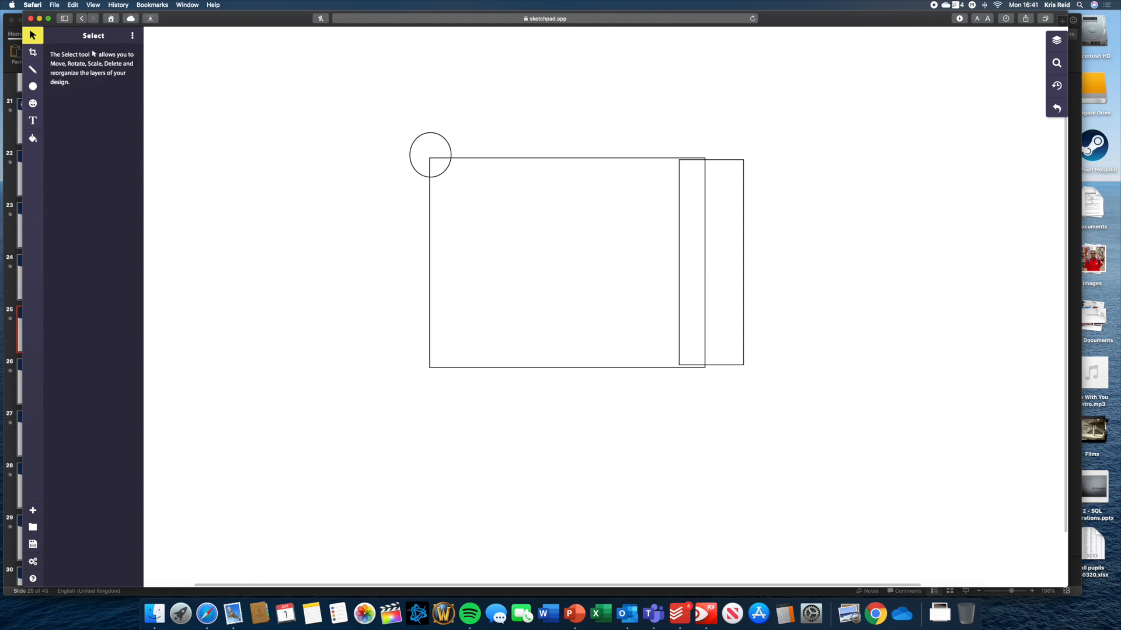
left_click(132, 35)
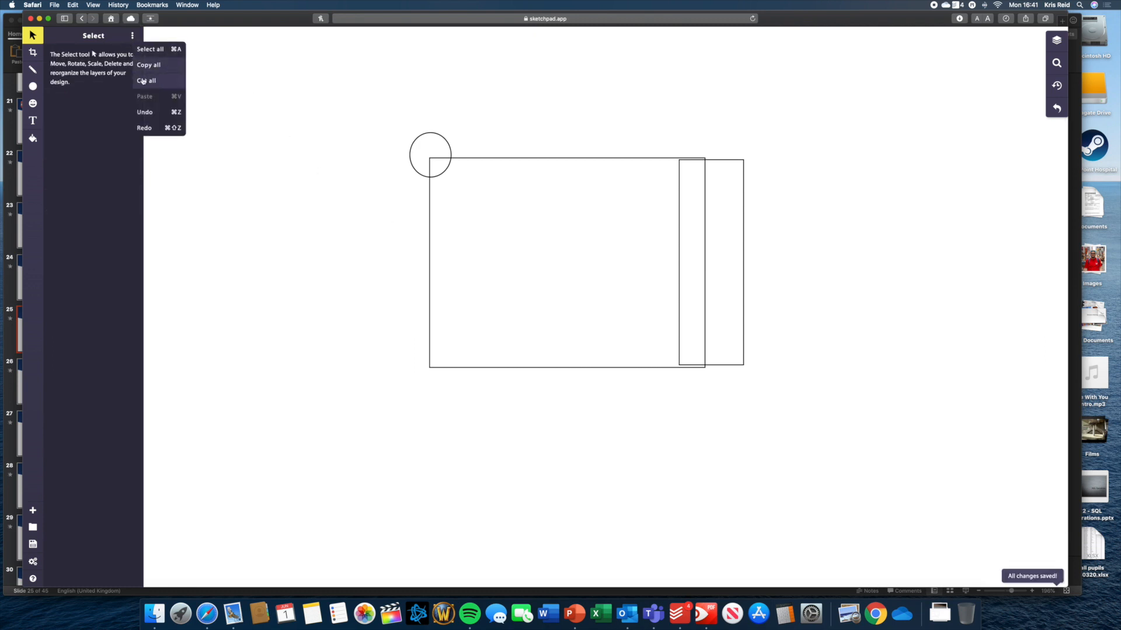
left_click(33, 86)
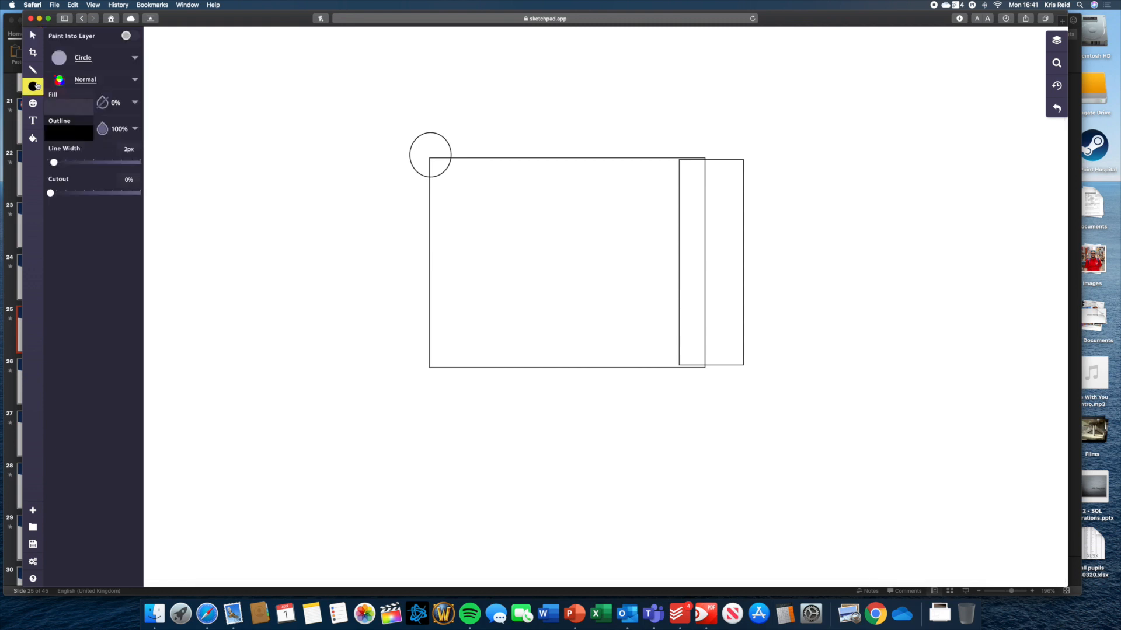
Draw a 14px-outline circle left of the rectangles and hollow it into a ring with 77% cutout.
left_click_drag(54, 164, 74, 164)
left_click_drag(289, 156, 358, 198)
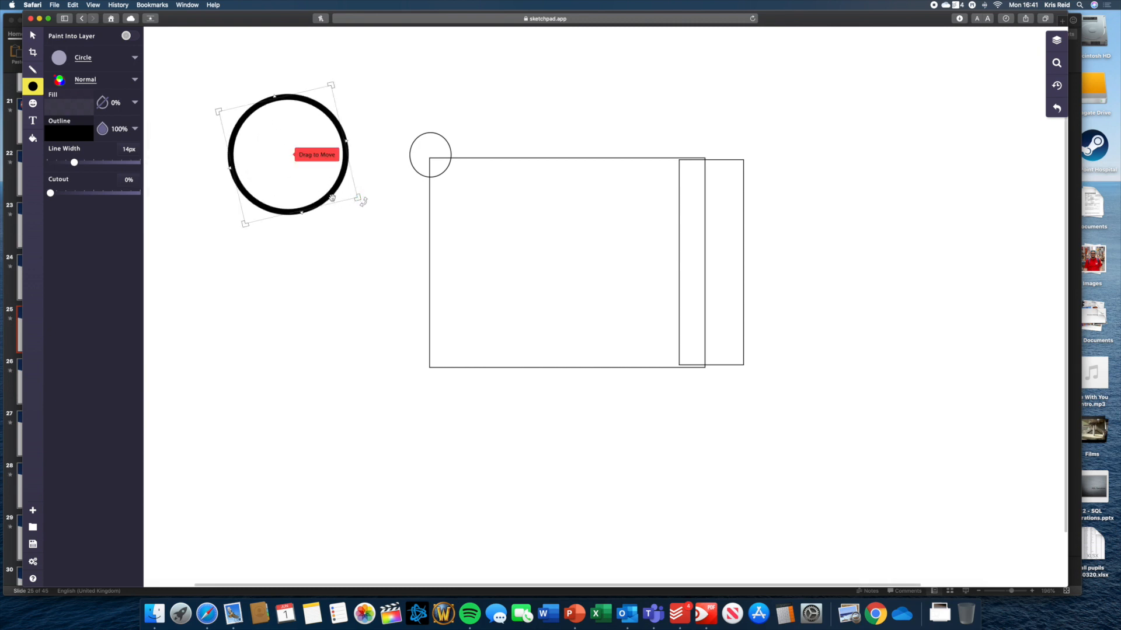
left_click_drag(51, 193, 117, 194)
left_click_drag(74, 163, 67, 163)
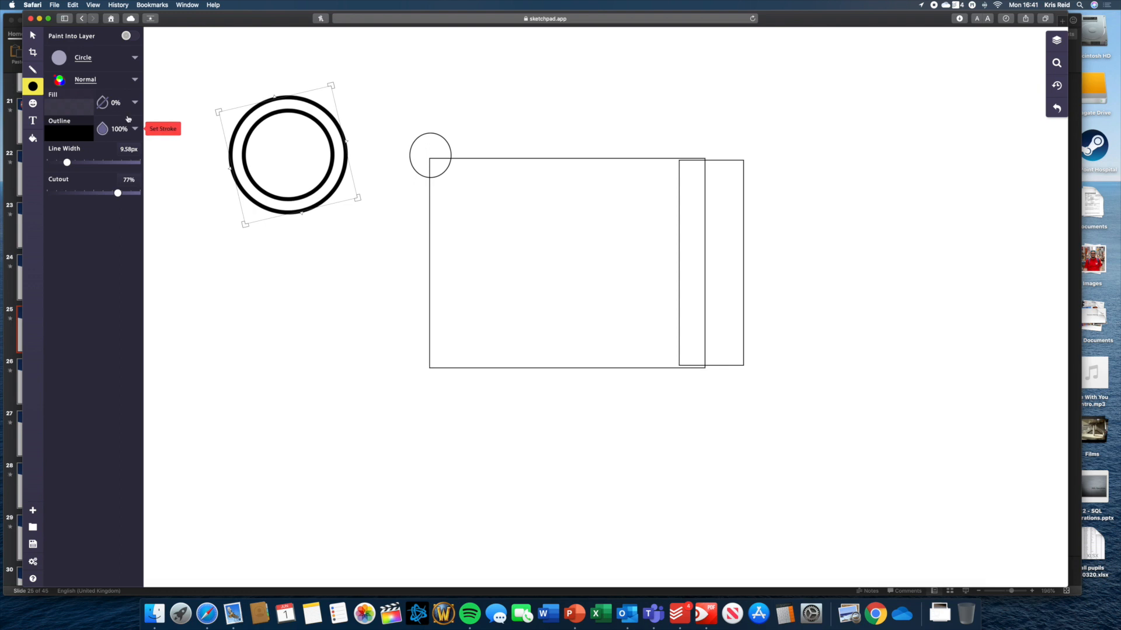
Try pink and peach fills, then fill the ring with a blue pattern.
left_click(104, 105)
left_click(134, 103)
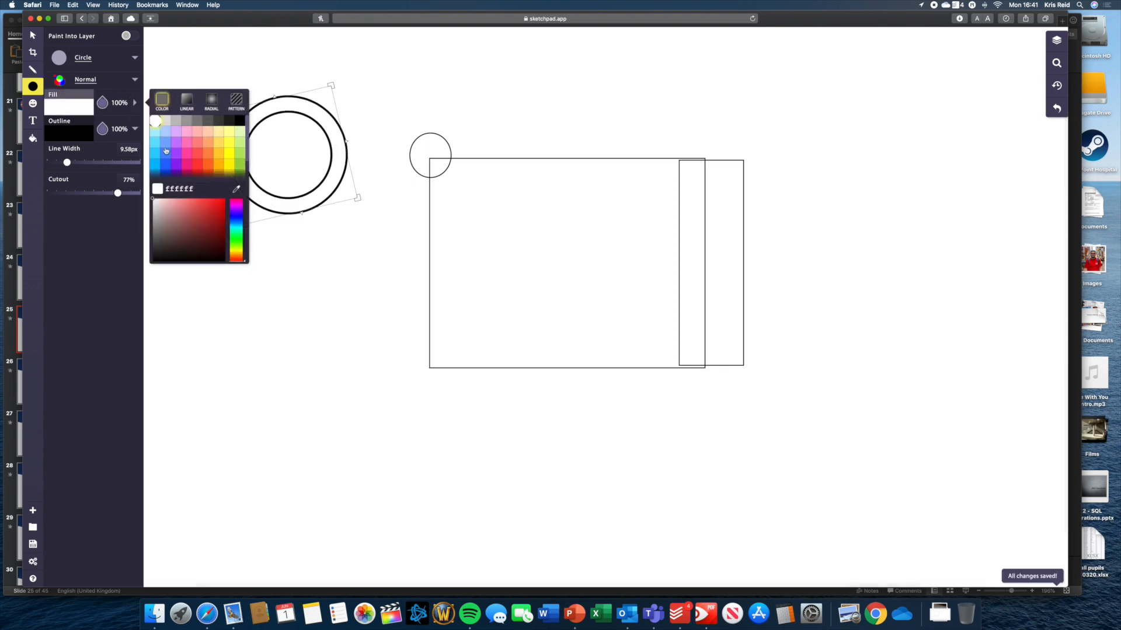
left_click(187, 154)
left_click(208, 131)
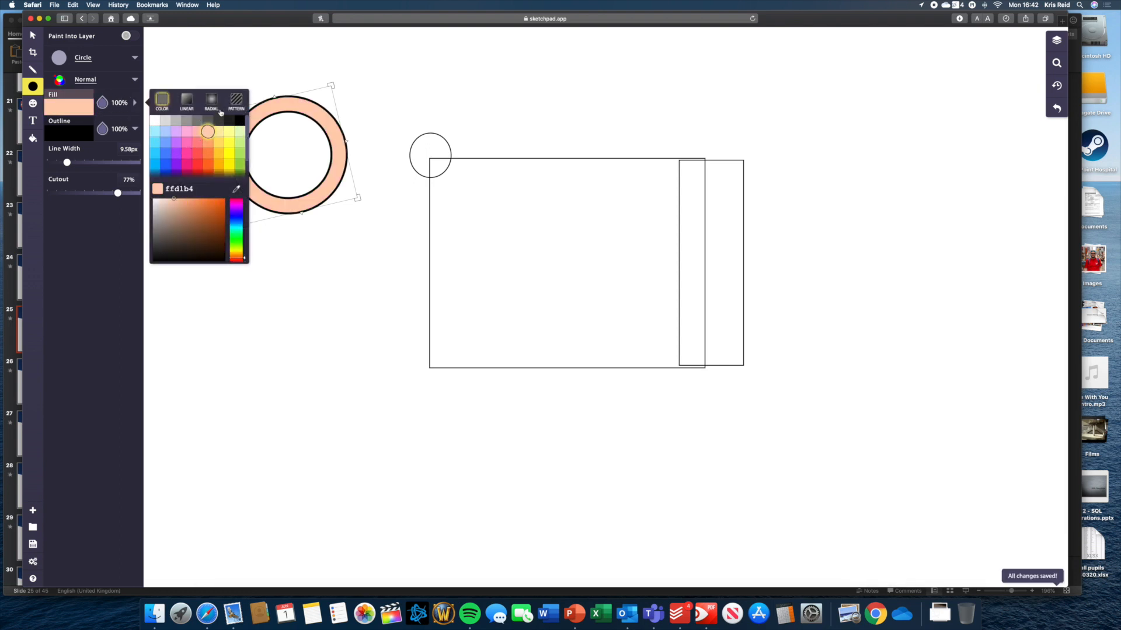
left_click(217, 105)
left_click(235, 104)
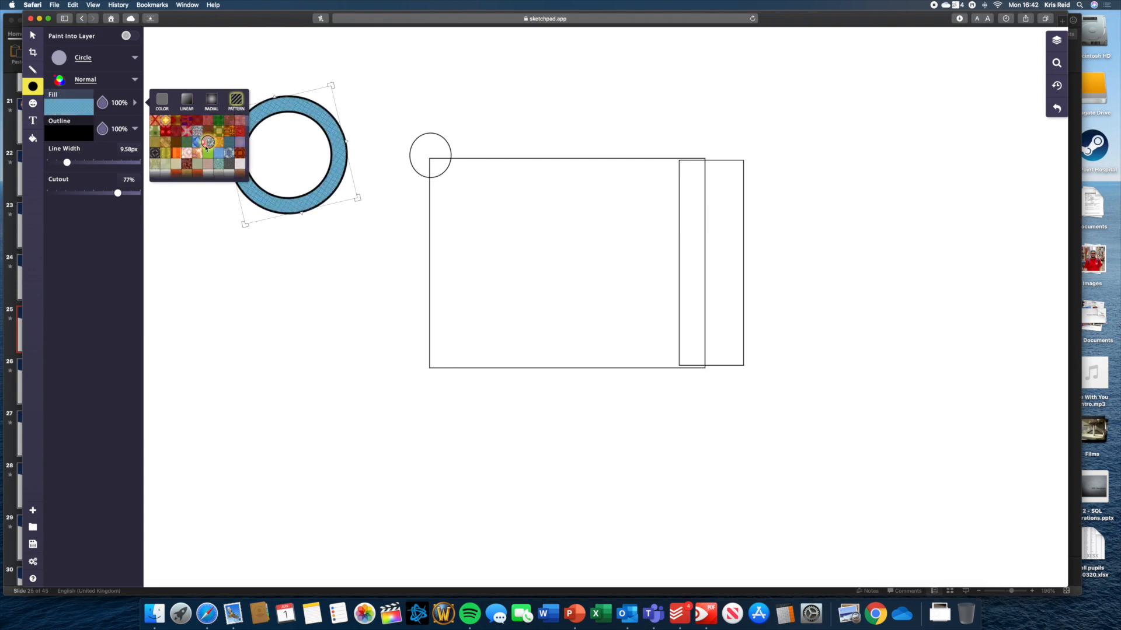
left_click(245, 253)
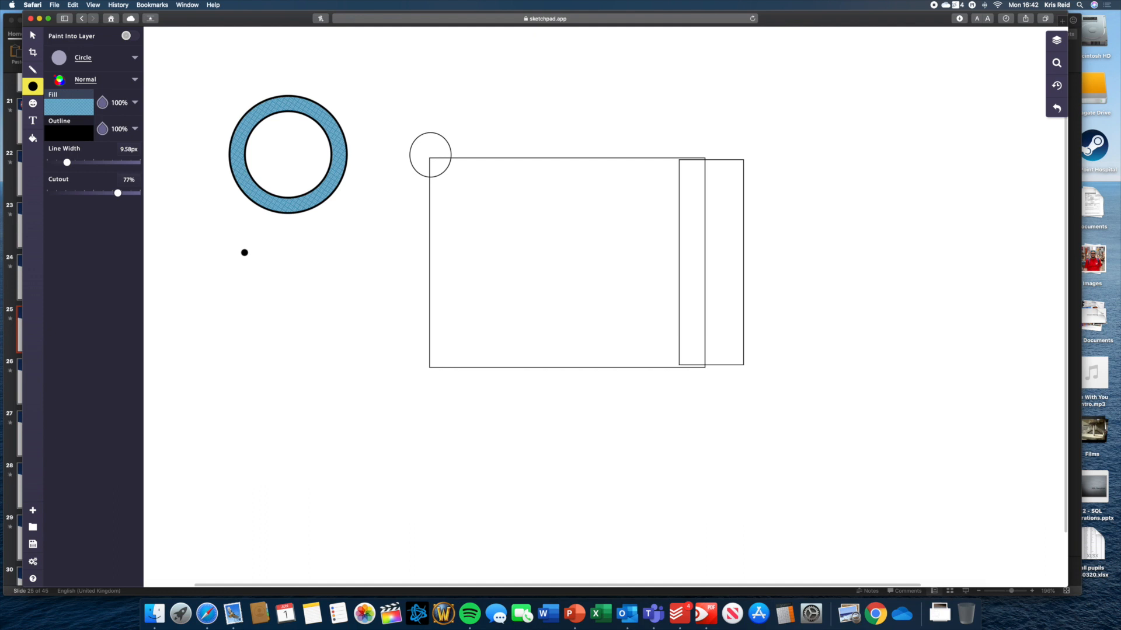
Draw a smaller blue-patterned ring below the first, shift it right and rotate it upright to 0°.
left_click_drag(229, 333, 289, 371)
left_click_drag(249, 303, 319, 287)
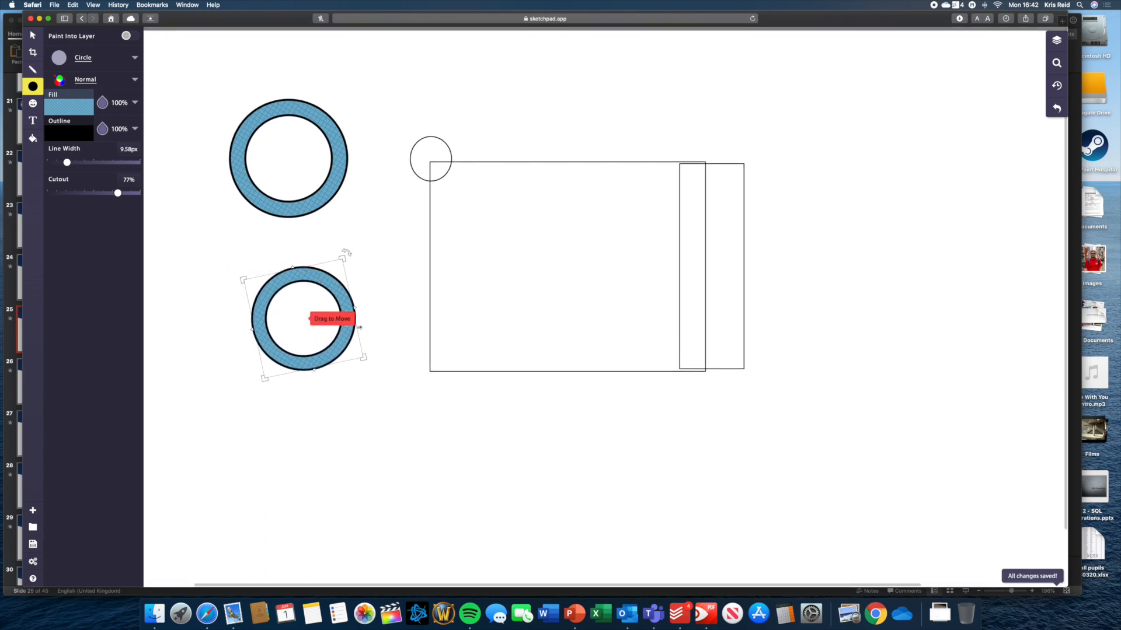
left_click_drag(369, 358, 358, 370)
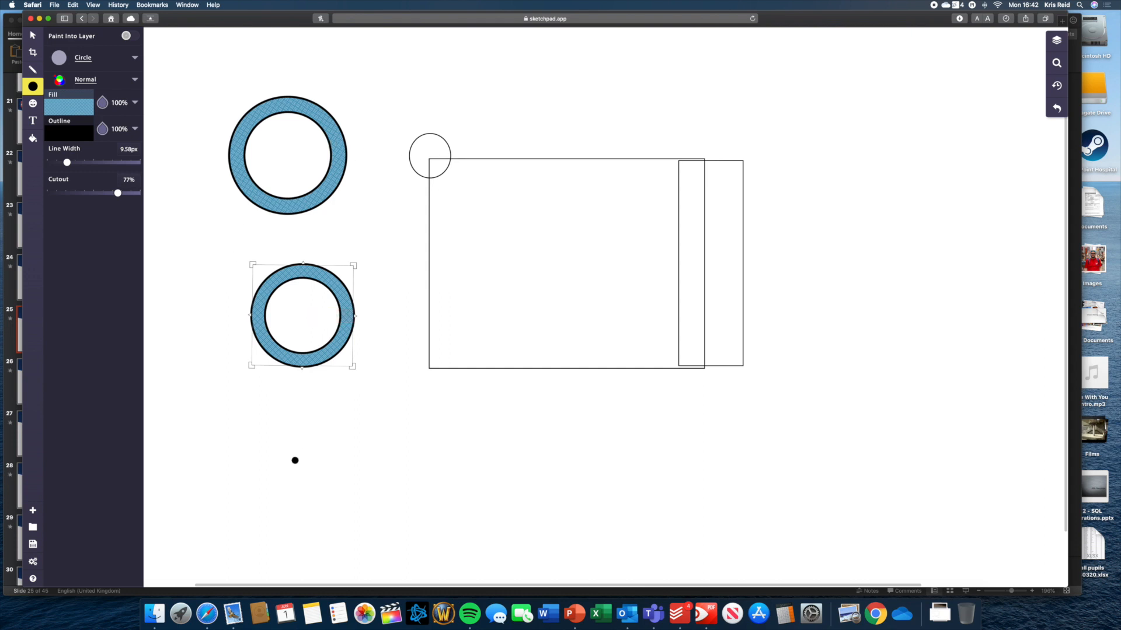
Download the drawing area as a PNG and allow Safari's download request.
left_click(33, 545)
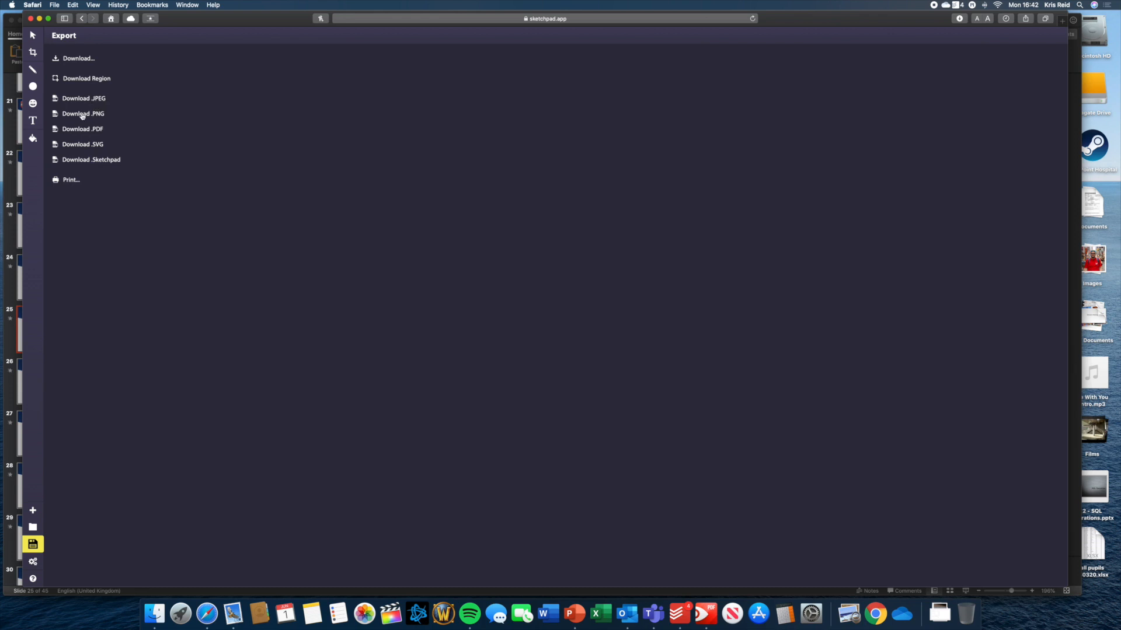
left_click(80, 79)
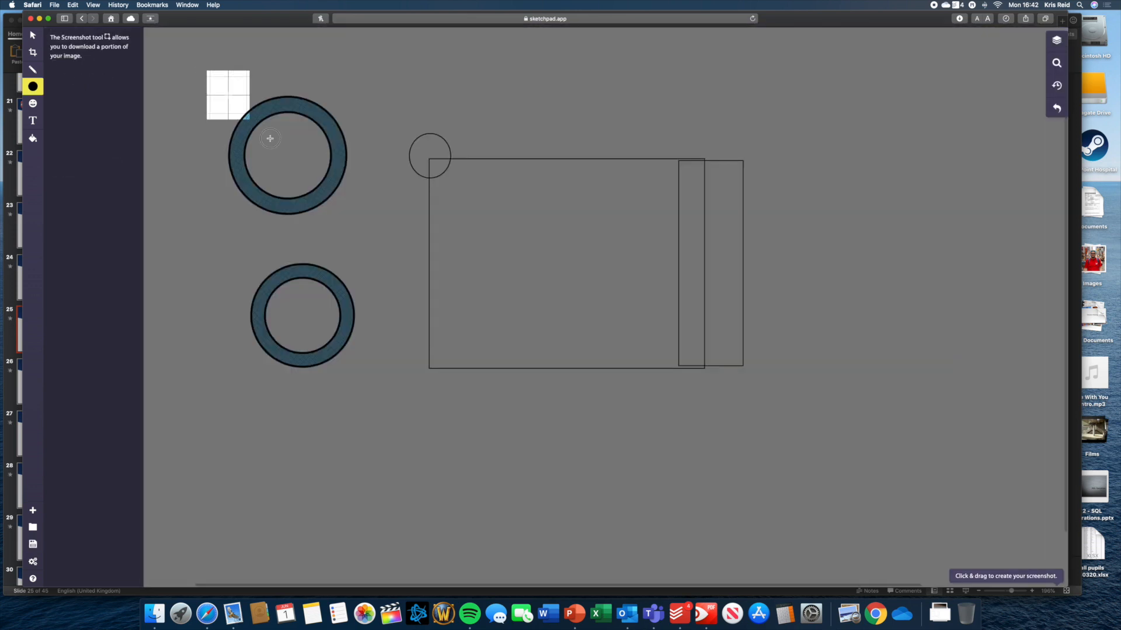
left_click_drag(270, 139, 784, 417)
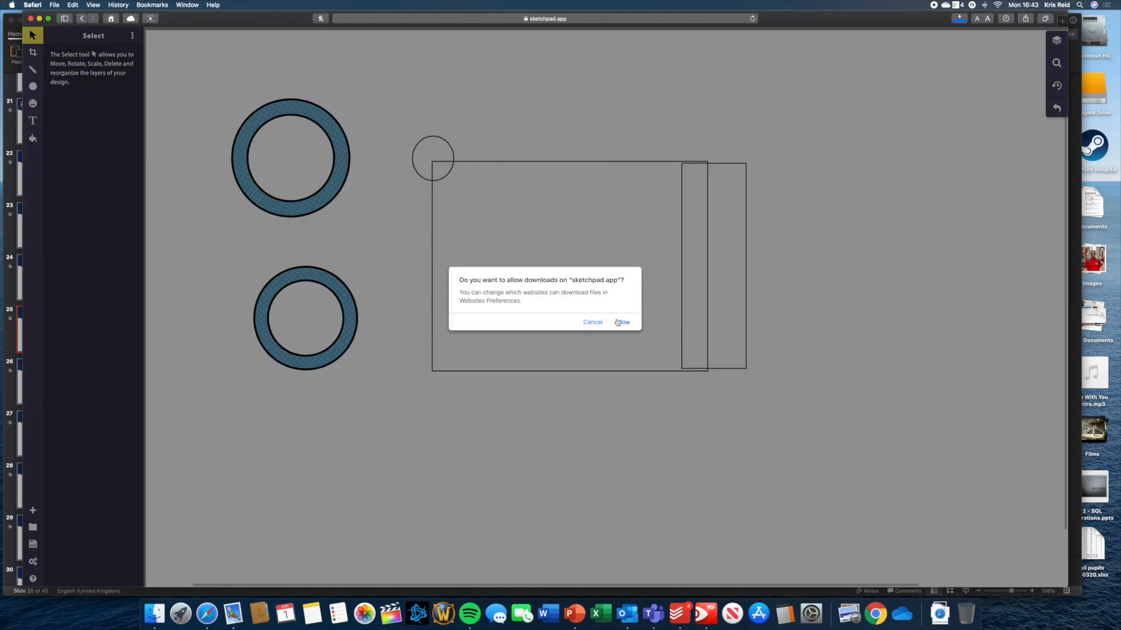
left_click(596, 322)
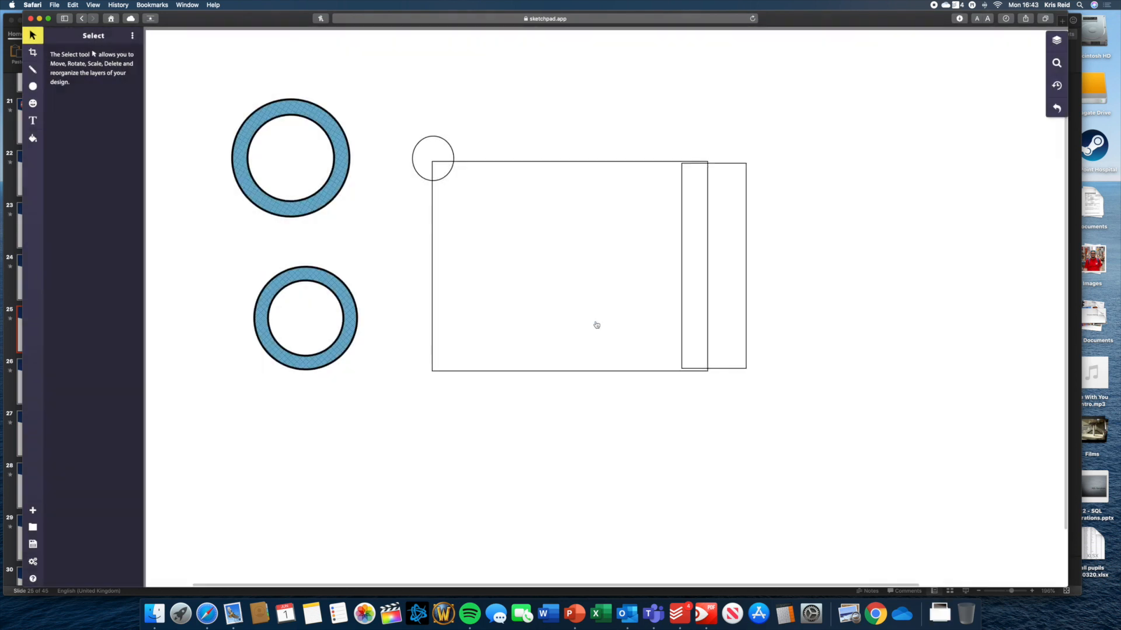